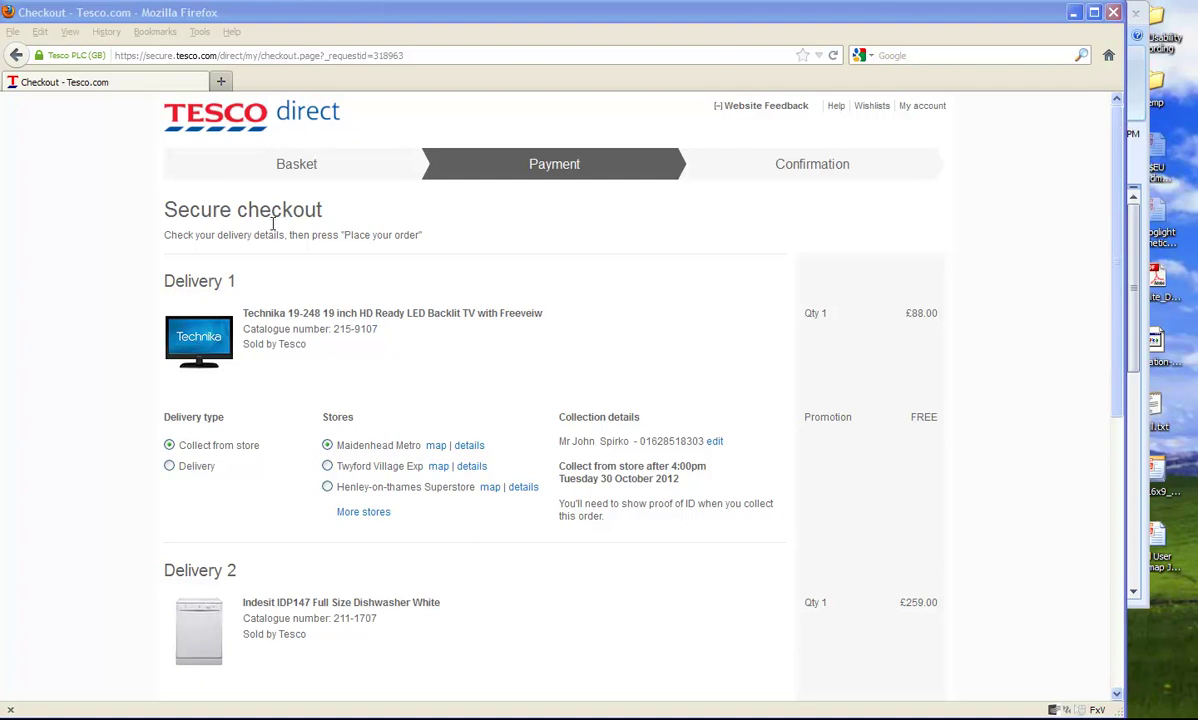
# Toggle Delivery 1 twice between Delivery and Collect from store to compare their options, ending on Collect from store.
pyautogui.click(170, 467)
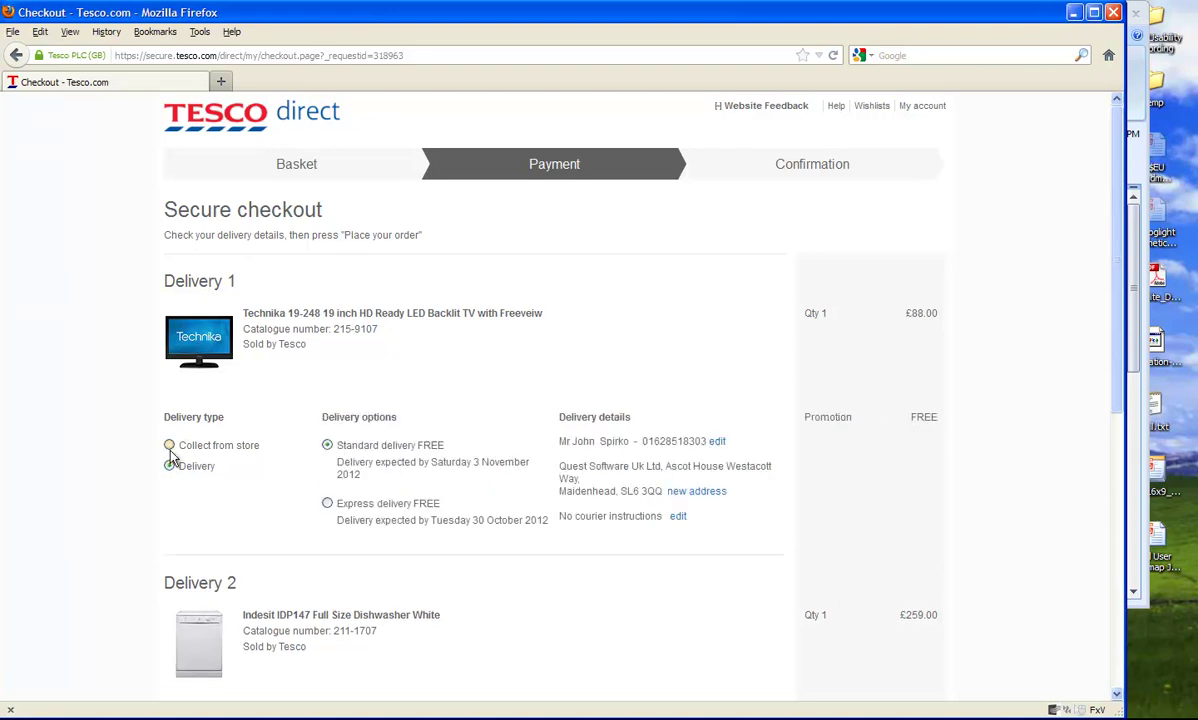
pyautogui.click(170, 446)
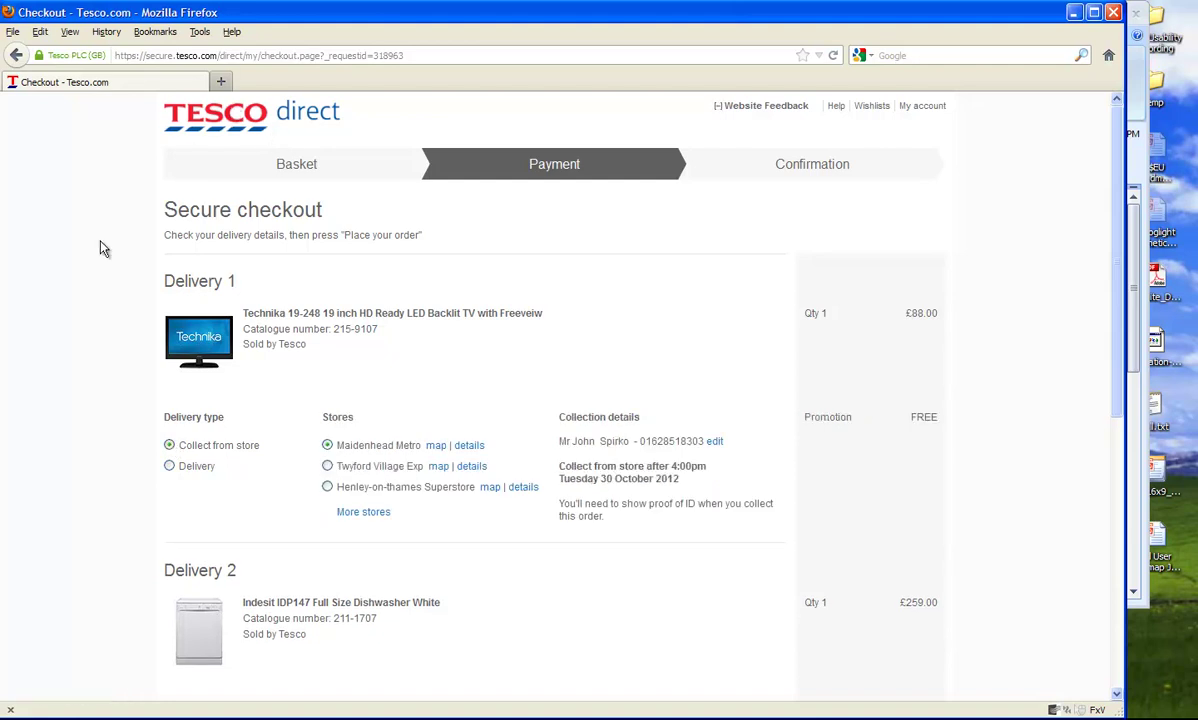
pyautogui.click(170, 467)
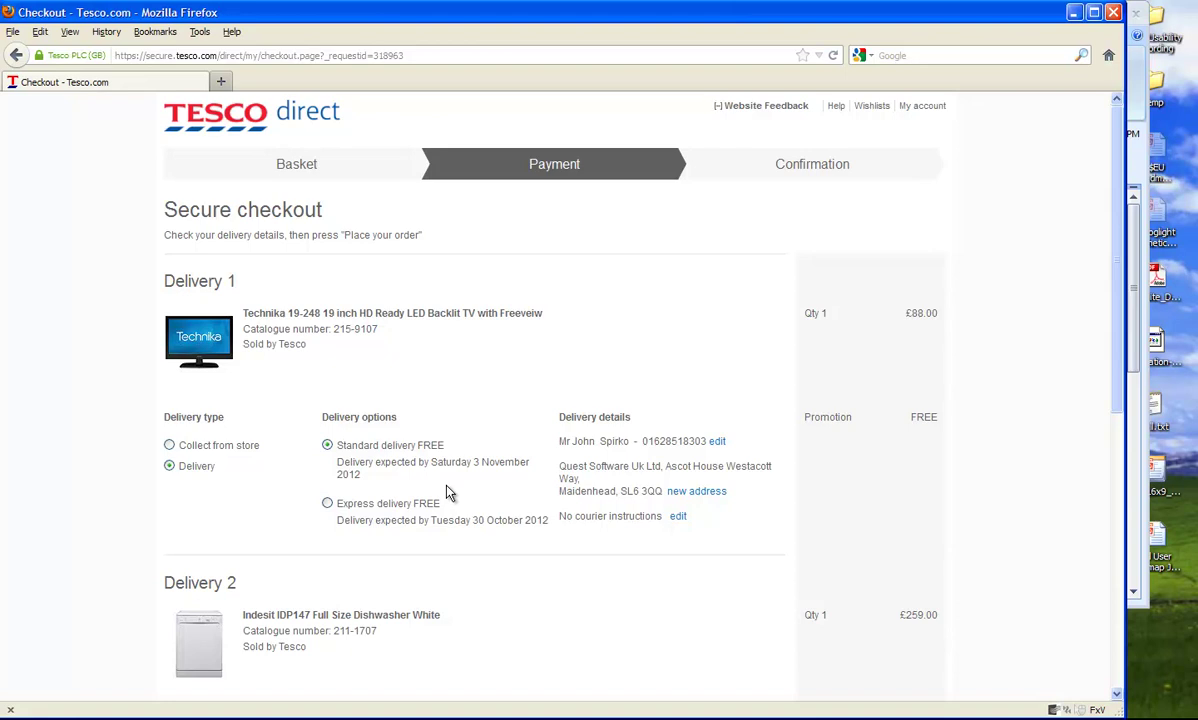
pyautogui.click(170, 446)
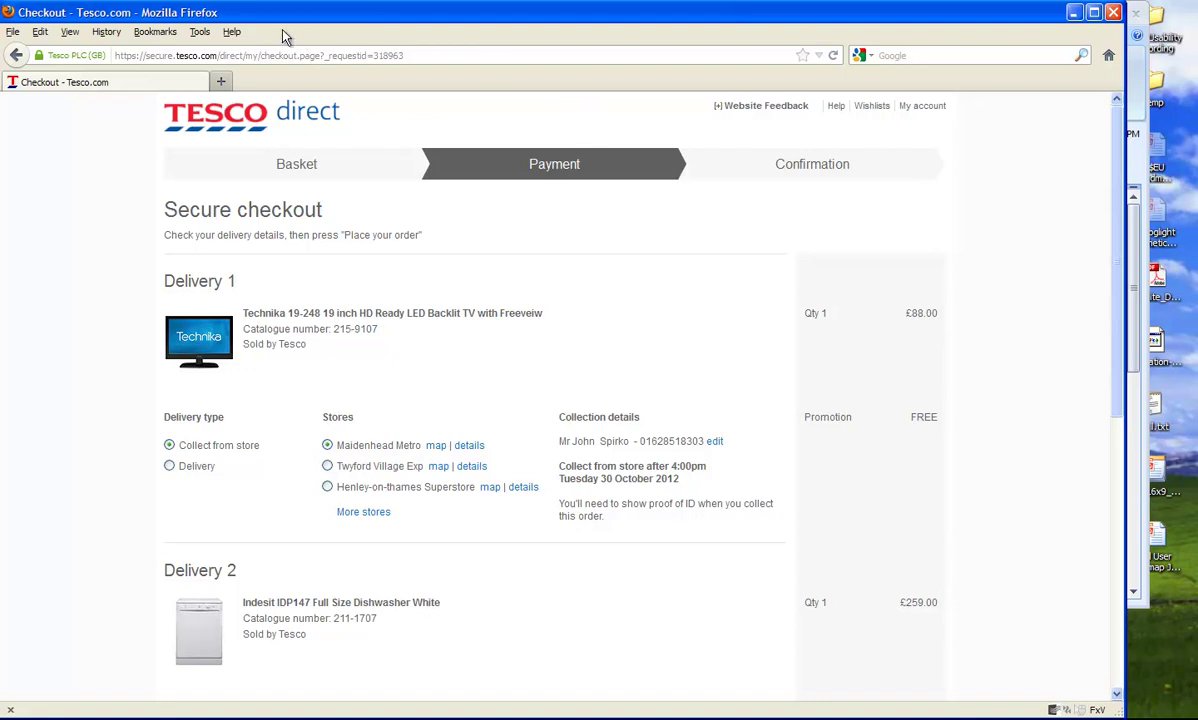
# Check the browser's installed extensions for the HTTP capture and Tamper Data add-ons, and return to the checkout page.
pyautogui.click(201, 32)
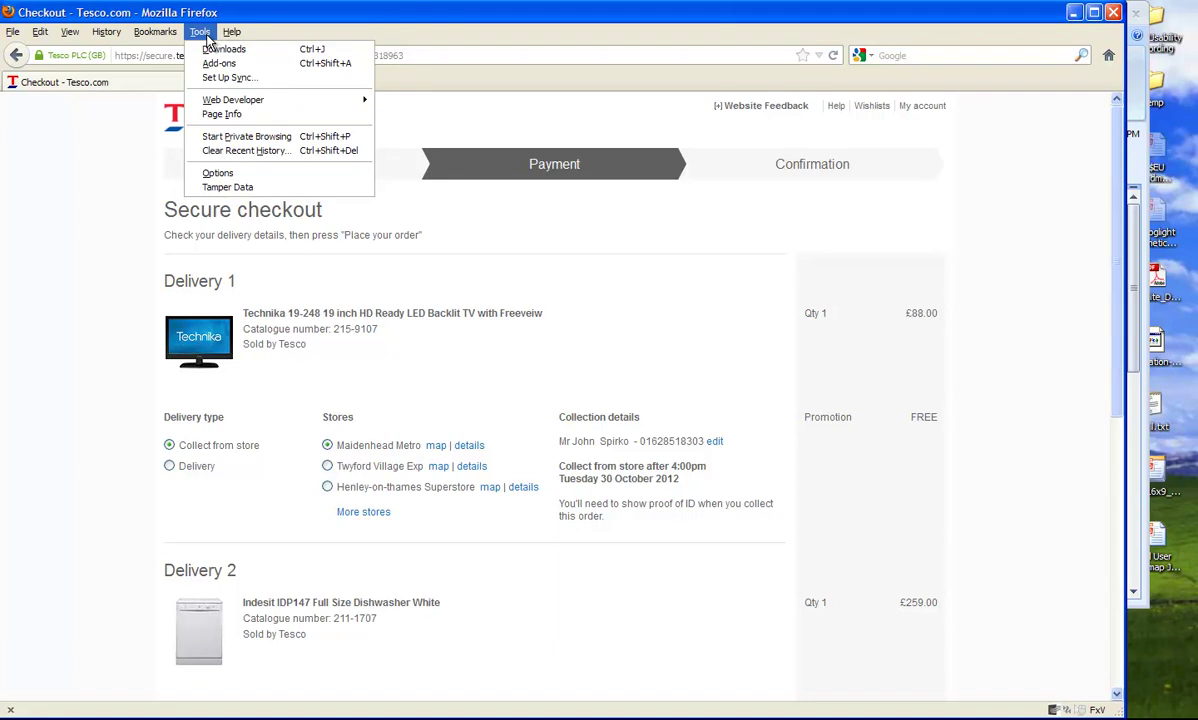
pyautogui.click(214, 63)
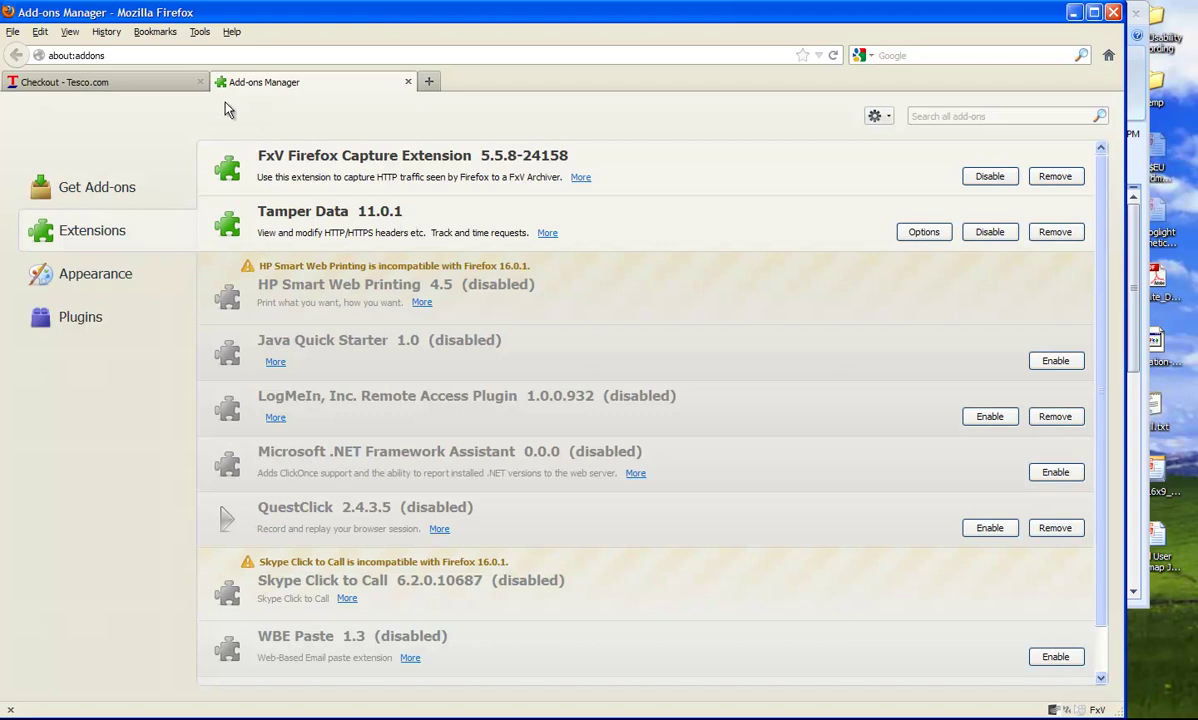
pyautogui.click(135, 88)
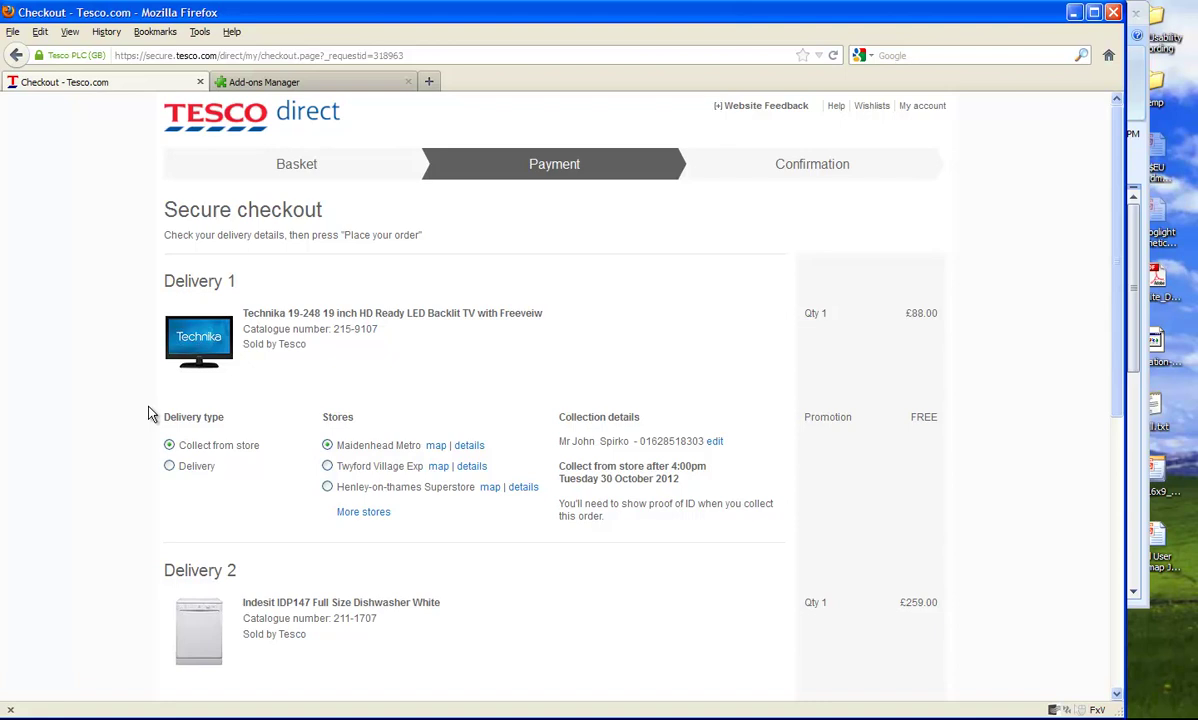
# Open Tamper Data, switch Delivery 1 to Delivery, and narrow the checkout window so the request log shows beside it.
pyautogui.click(199, 32)
pyautogui.click(206, 187)
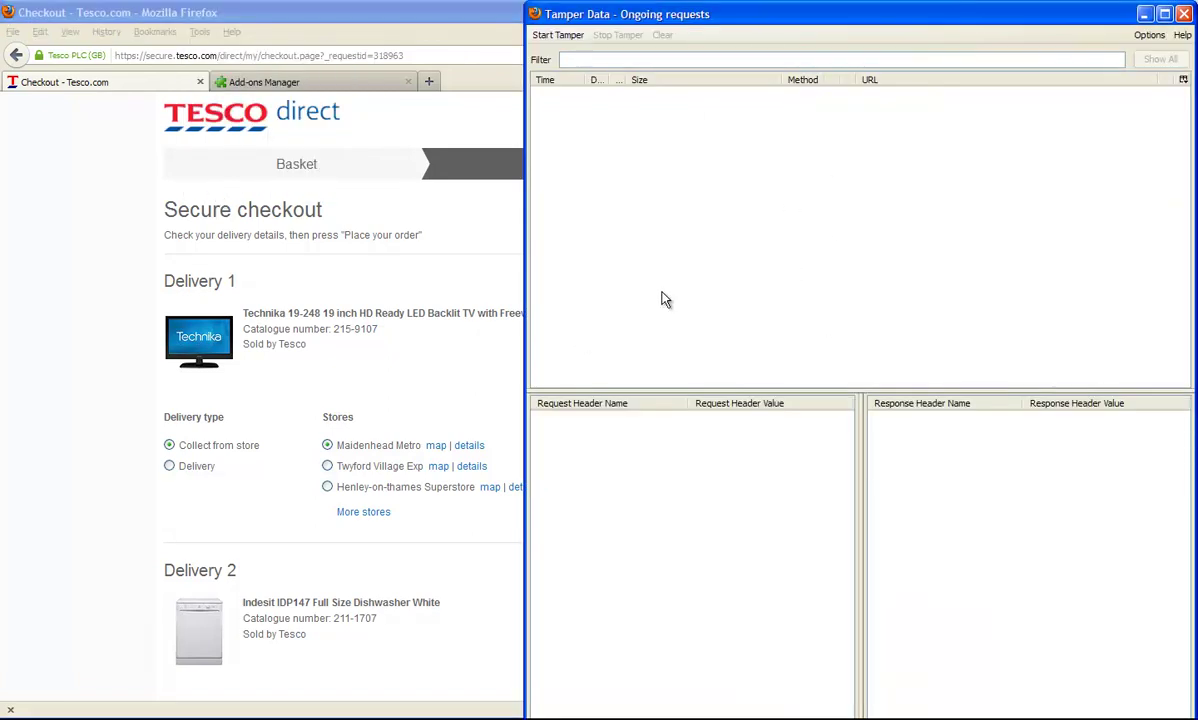
pyautogui.click(170, 467)
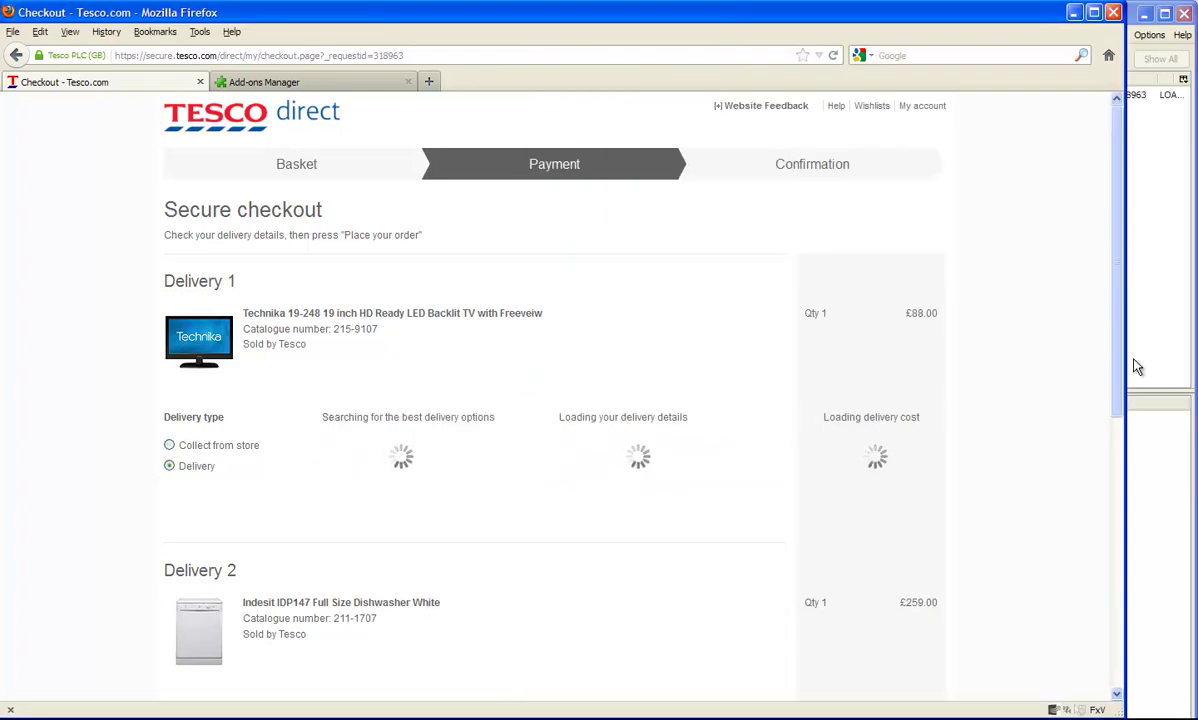
pyautogui.moveTo(1125, 356); pyautogui.dragTo(778, 398)
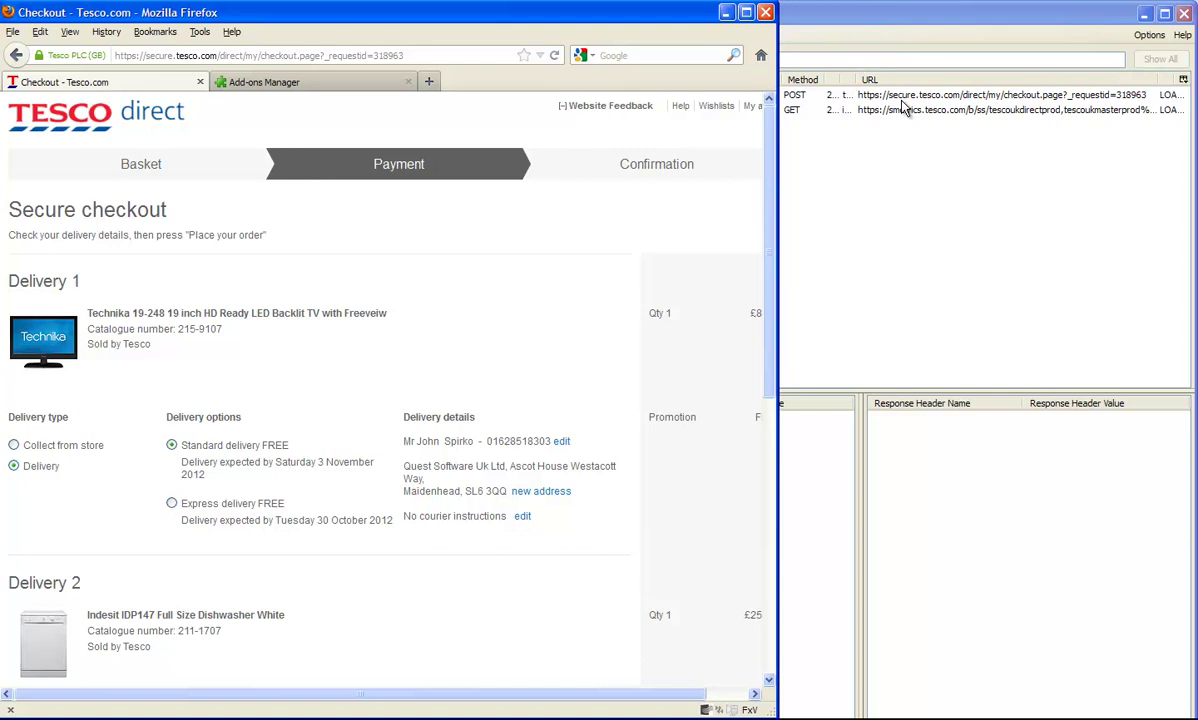
# Generate more checkout requests by switching Delivery 1 to Collect from store, Delivery and Collect from store again, and bring up the request log.
pyautogui.click(14, 446)
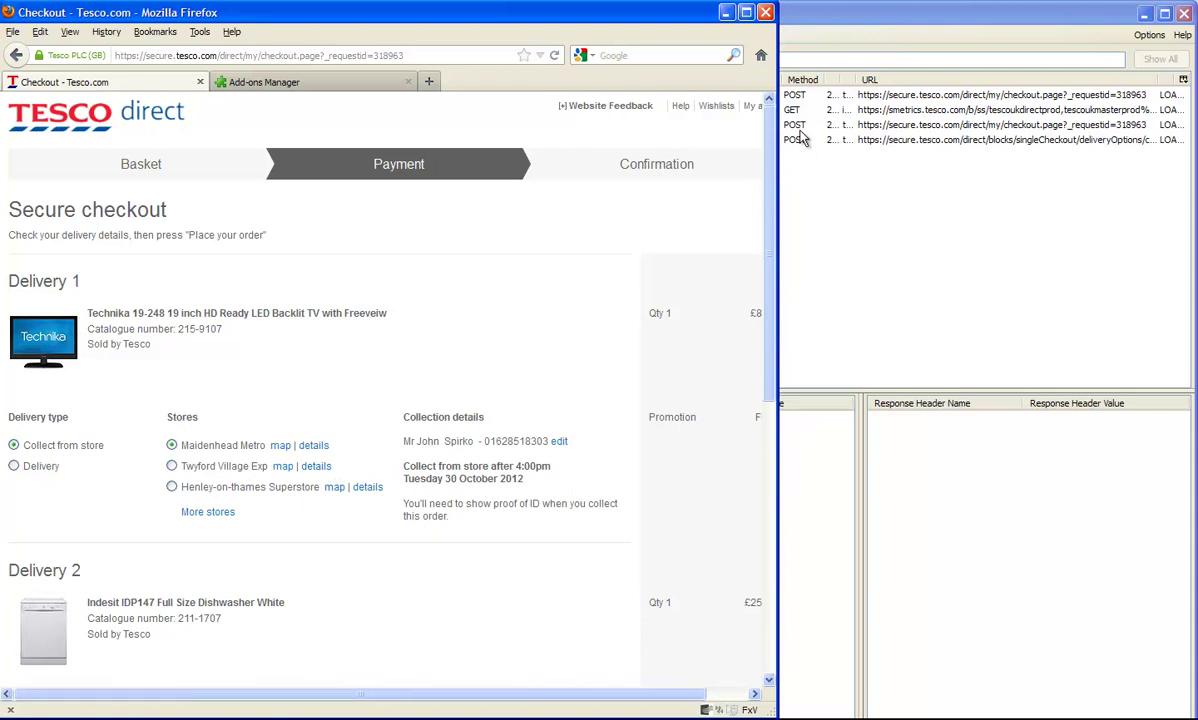
pyautogui.click(15, 467)
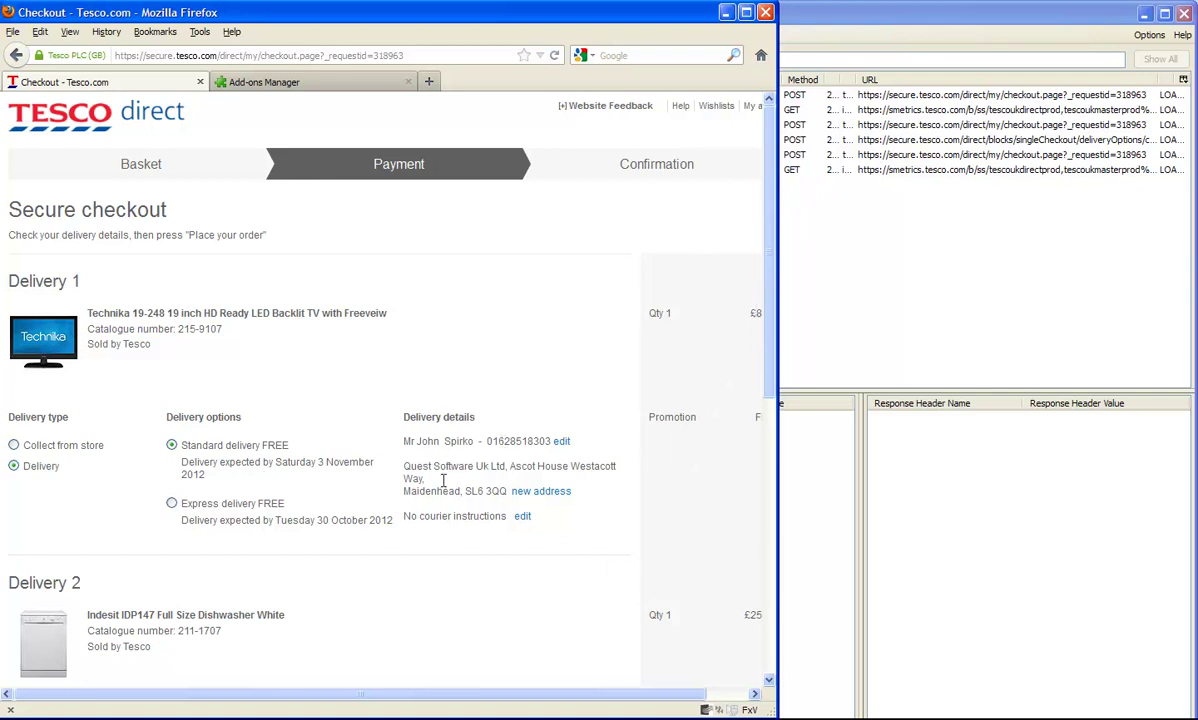
pyautogui.click(921, 323)
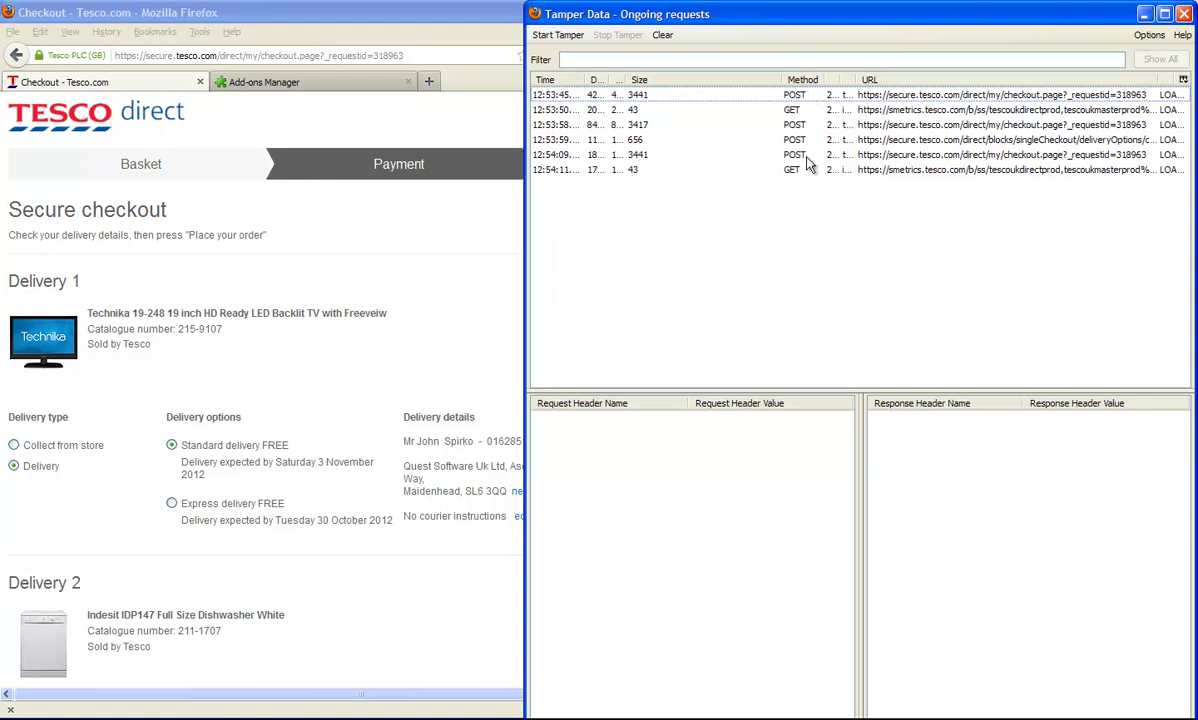
pyautogui.click(14, 446)
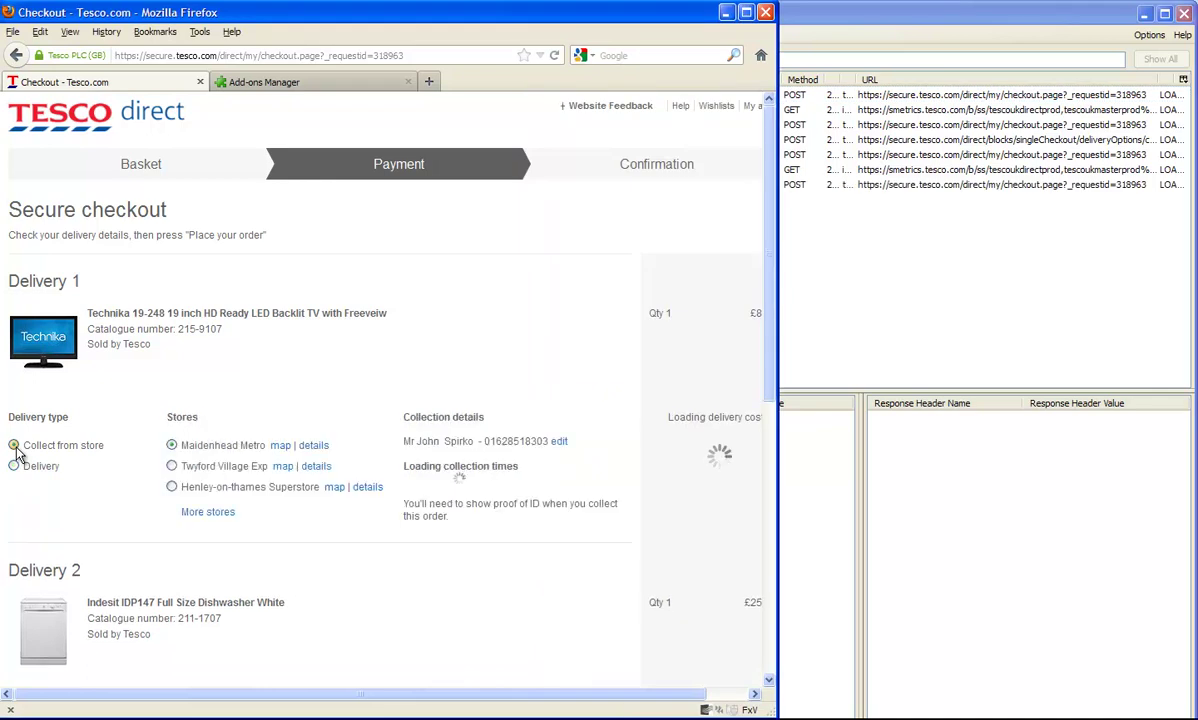
pyautogui.click(851, 329)
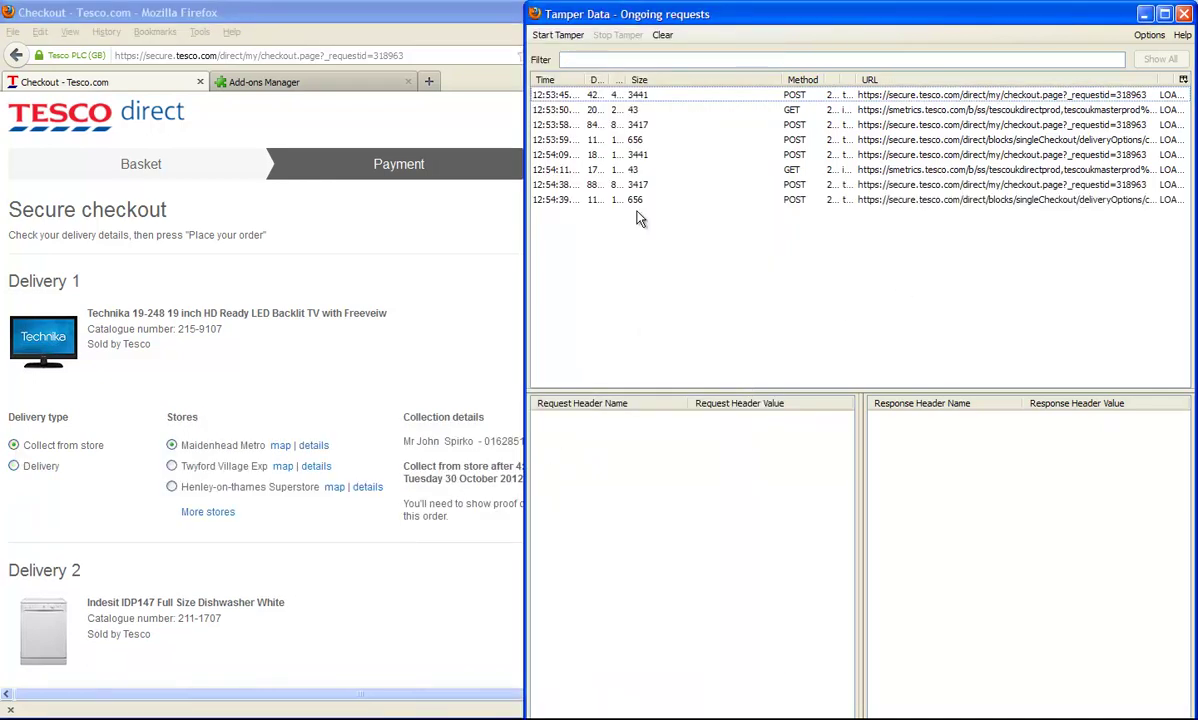
# Inspect the POSTDATA parameters of the latest checkout.page request sent for store collection, and close the details.
pyautogui.click(989, 186)
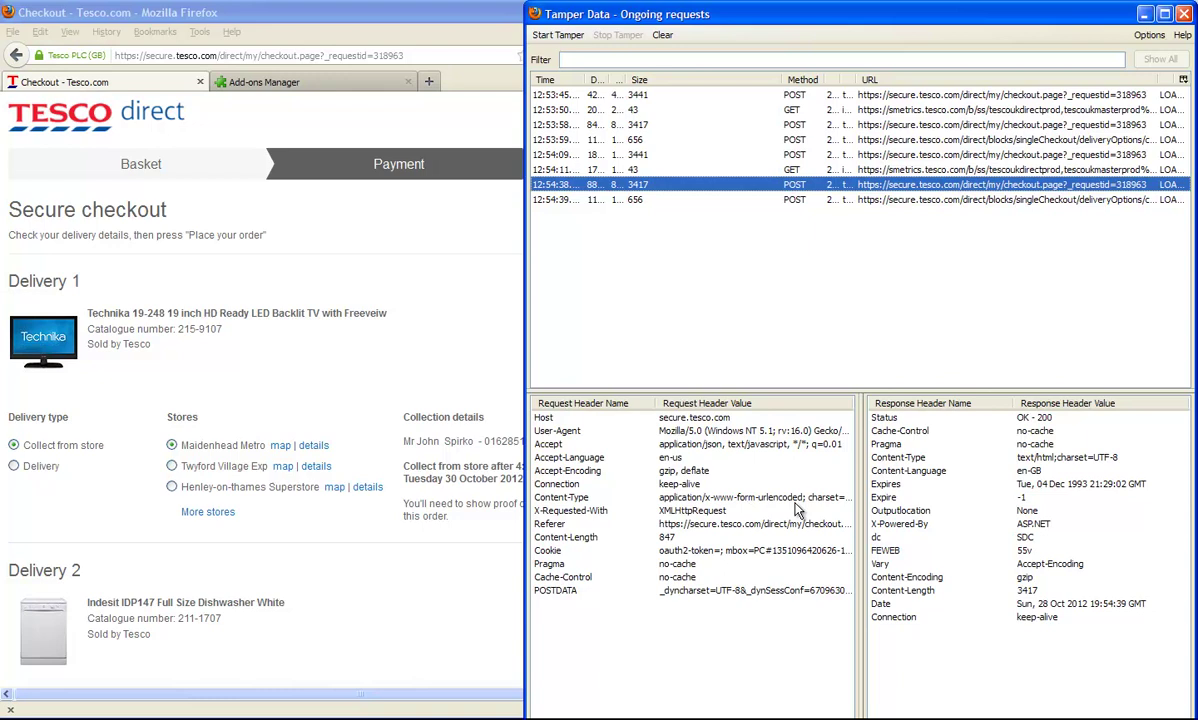
pyautogui.click(721, 592)
pyautogui.doubleClick(721, 592)
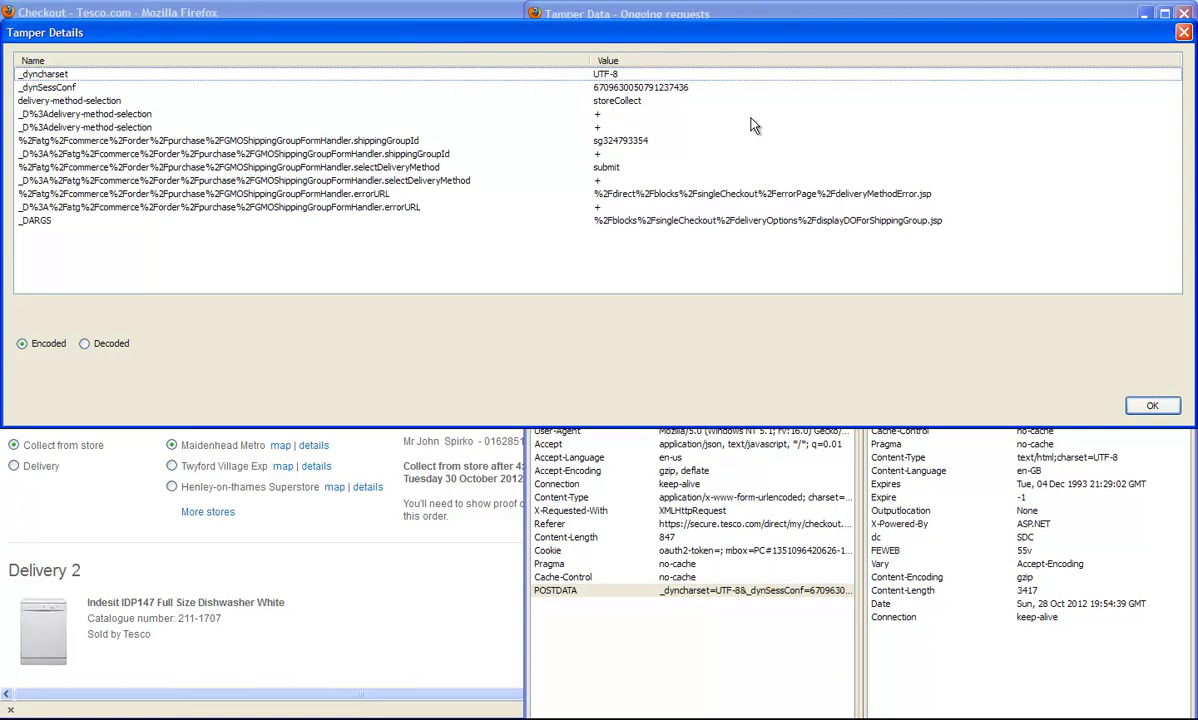
pyautogui.click(1184, 33)
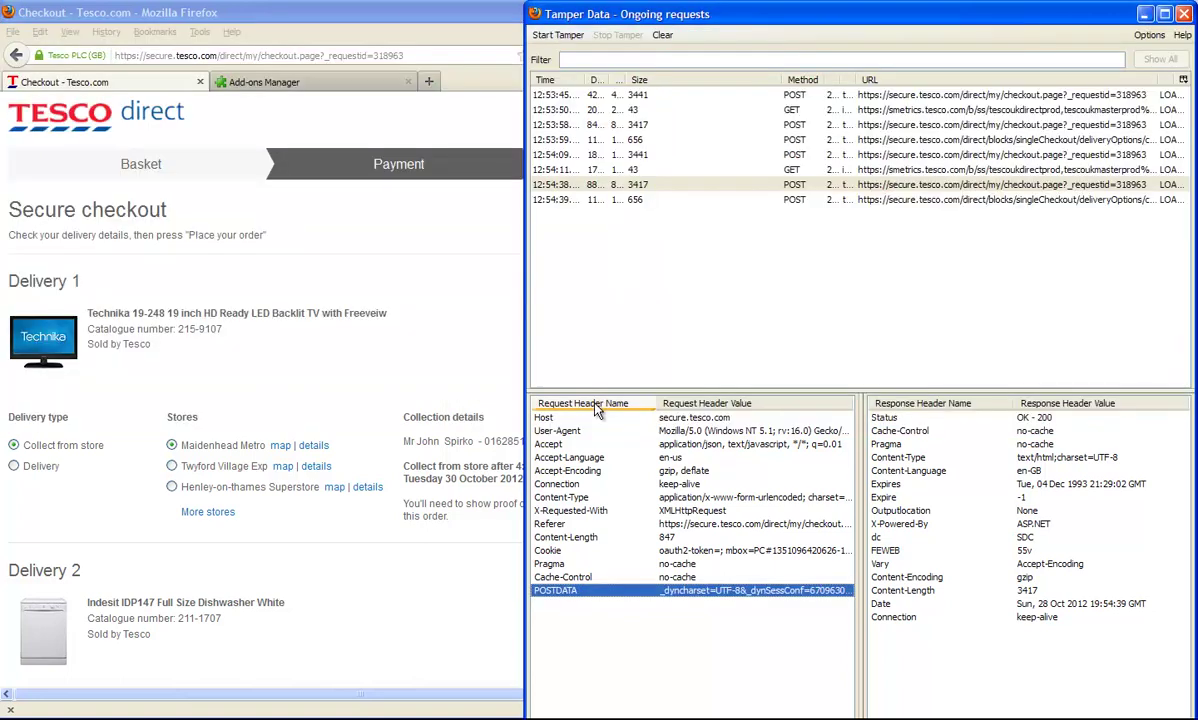
# Switch Delivery 1 to Delivery and inspect the URL and POSTDATA parameters of the checkout.page request it sends.
pyautogui.click(15, 467)
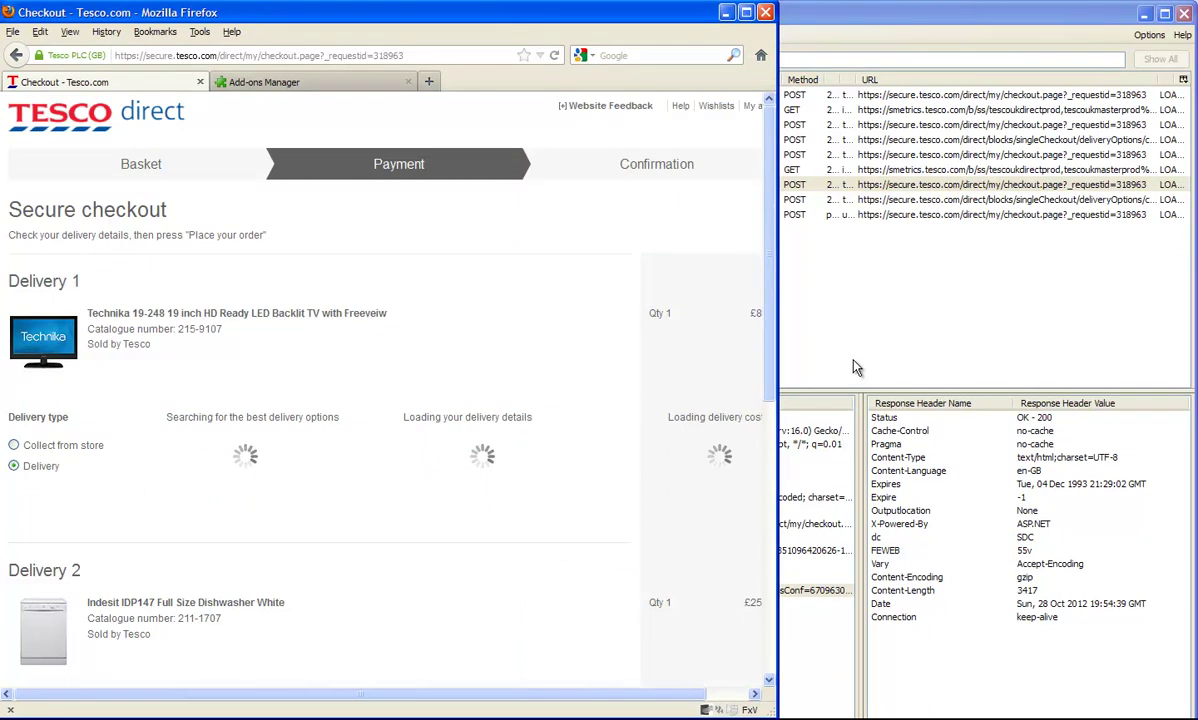
pyautogui.click(855, 367)
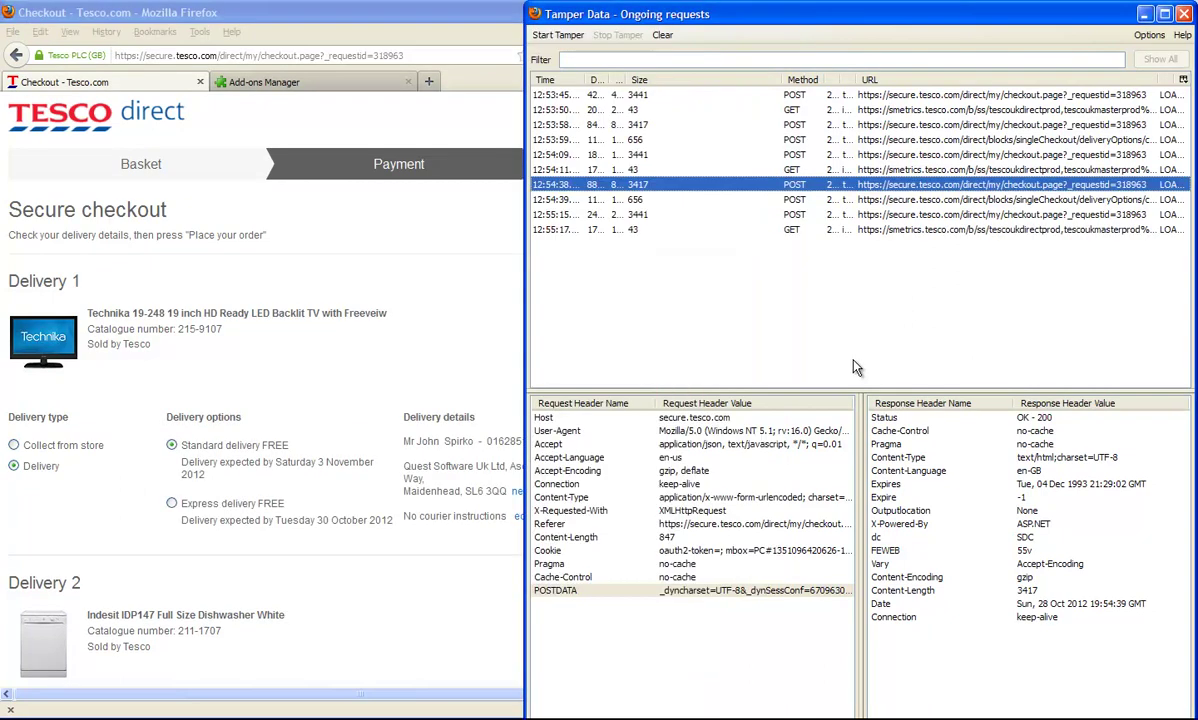
pyautogui.click(794, 215)
pyautogui.doubleClick(794, 217)
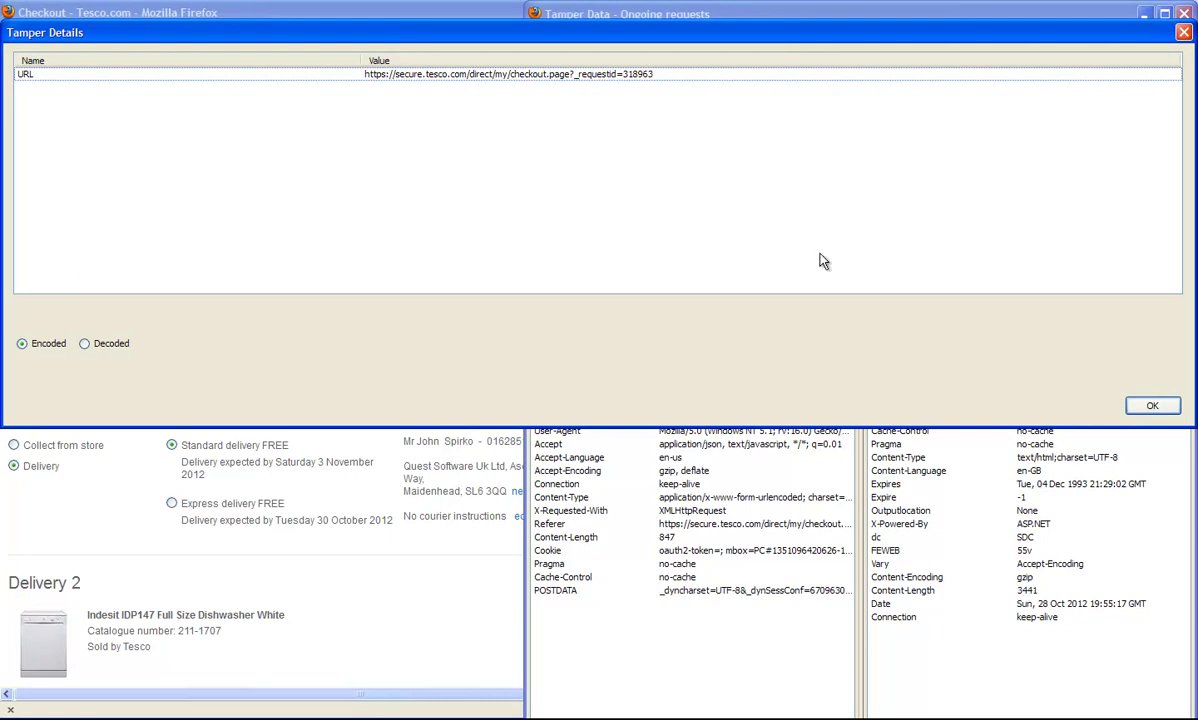
pyautogui.click(1153, 406)
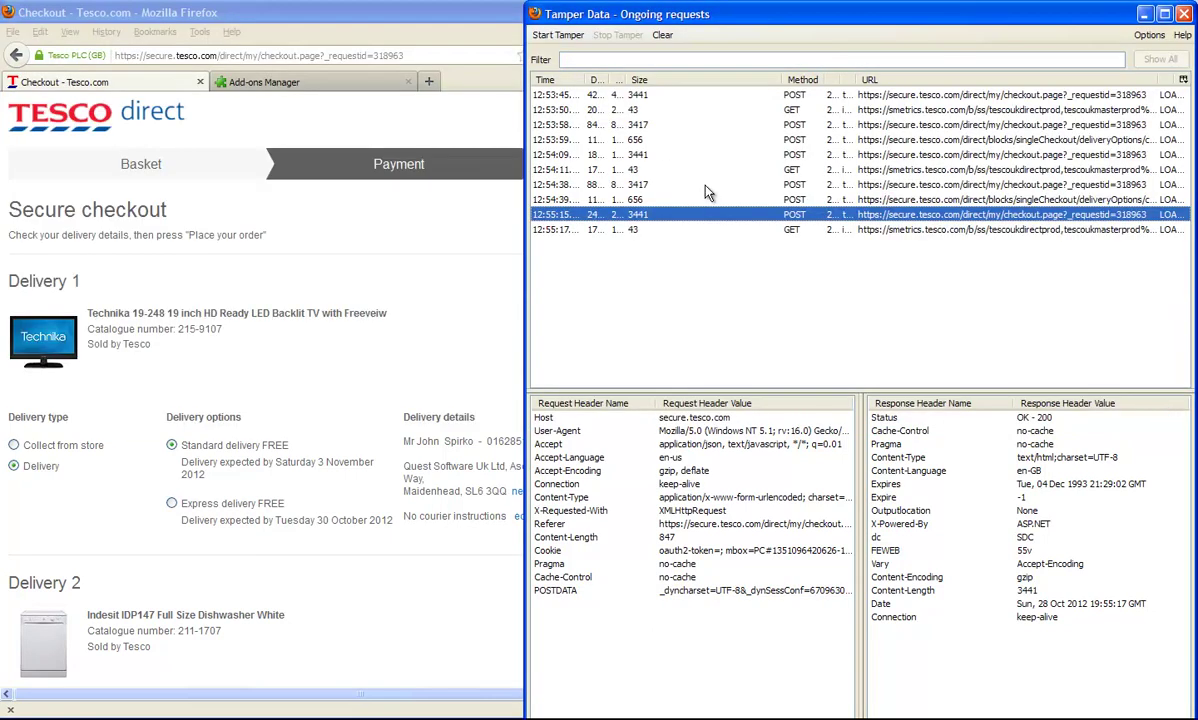
pyautogui.doubleClick(688, 591)
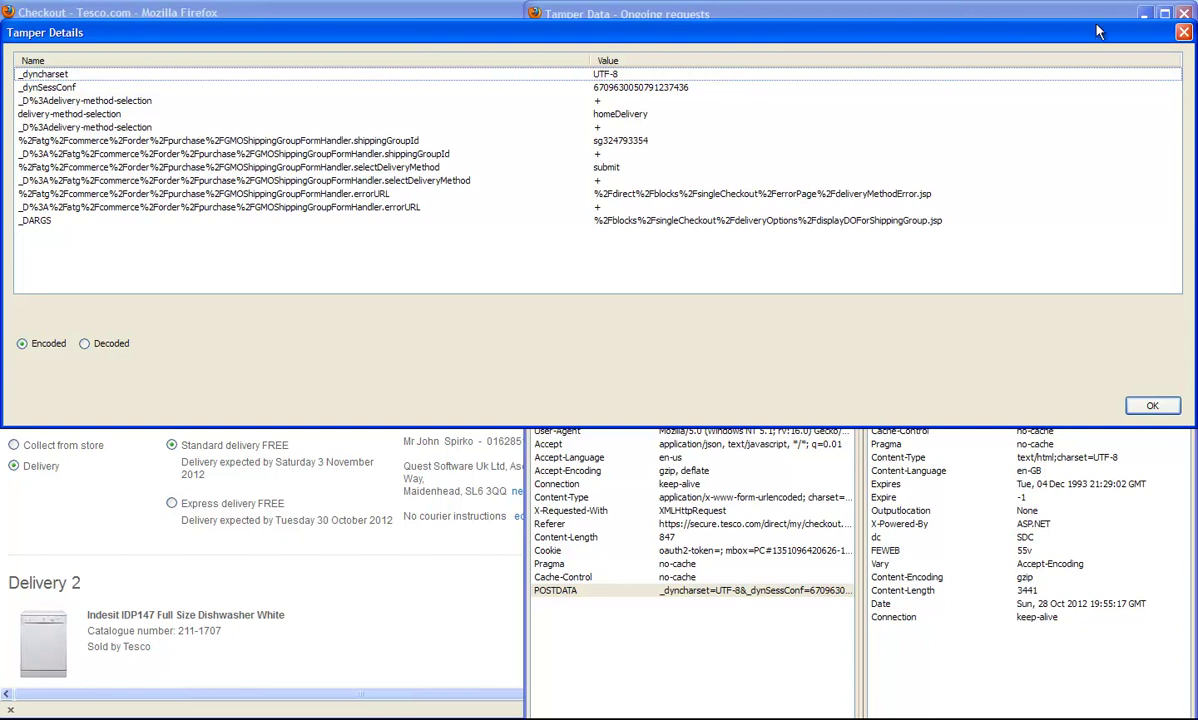
pyautogui.click(1184, 33)
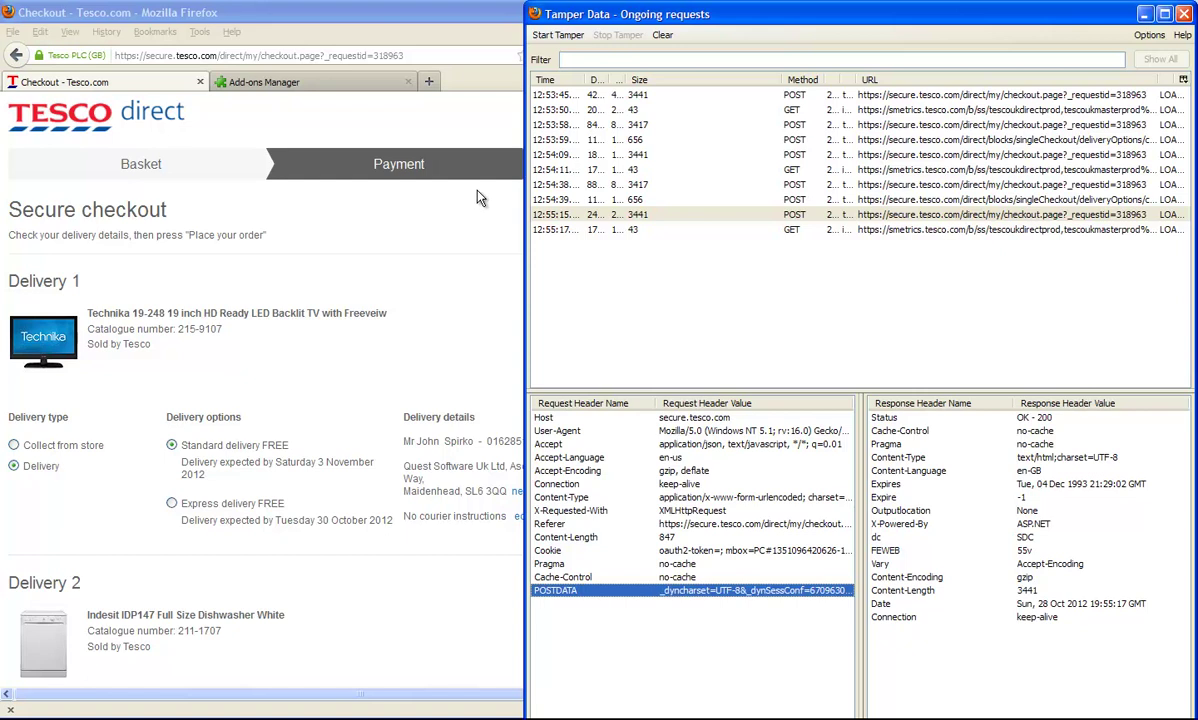
# Switch Delivery 1 to Collect from store and examine the headers of the newly logged POST requests in Tamper Data.
pyautogui.click(440, 205)
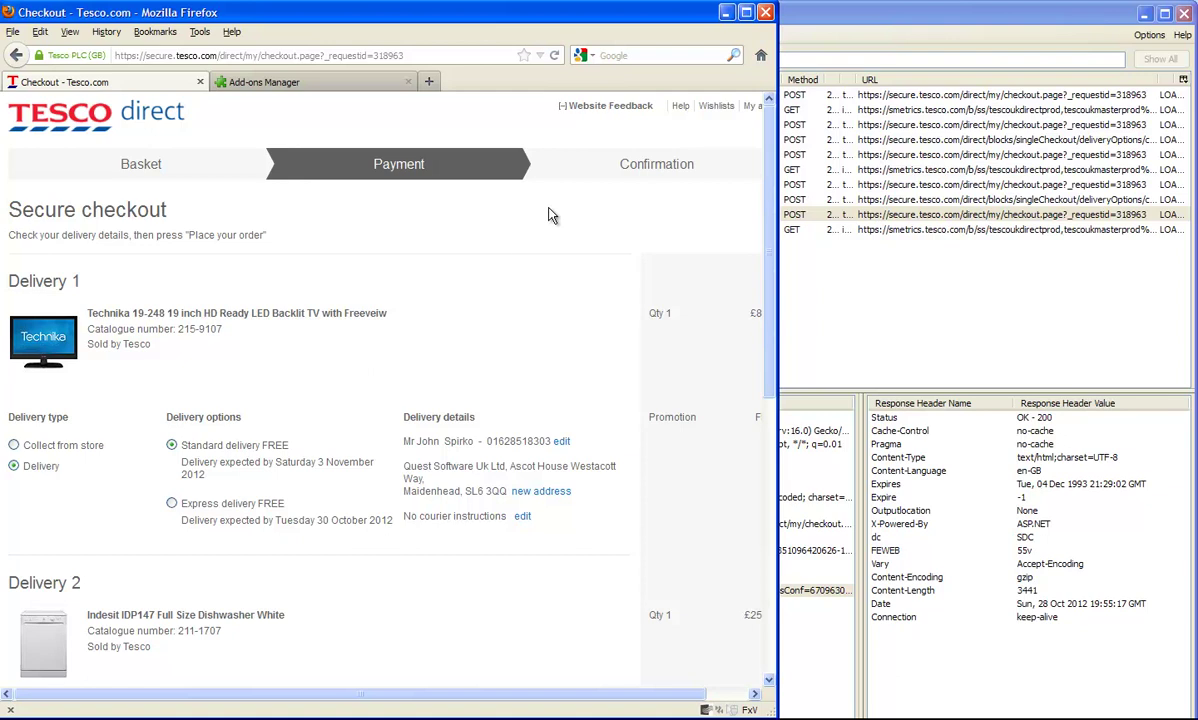
pyautogui.click(14, 446)
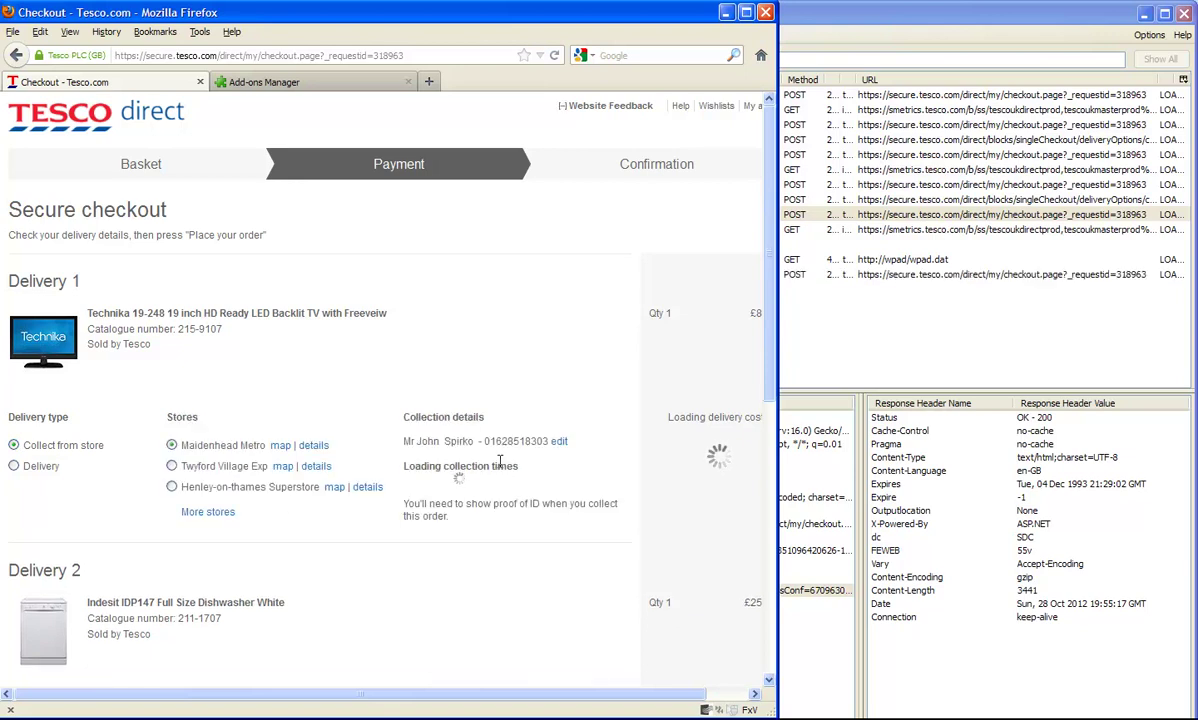
pyautogui.click(897, 360)
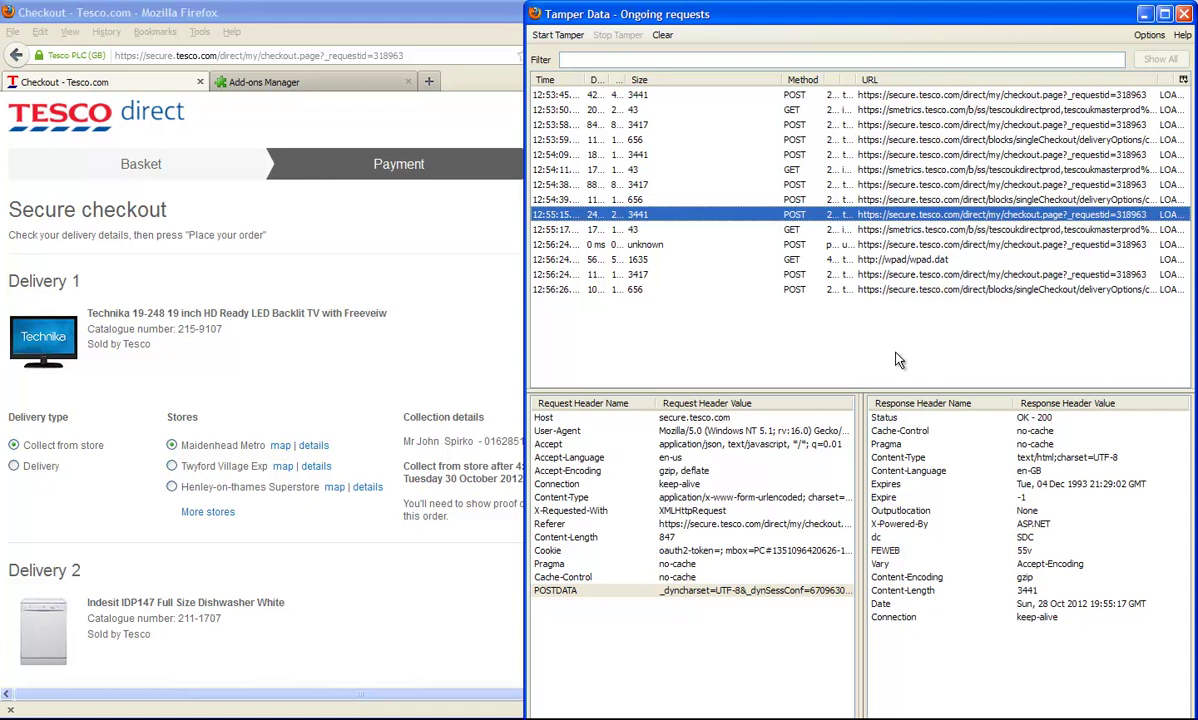
pyautogui.click(818, 289)
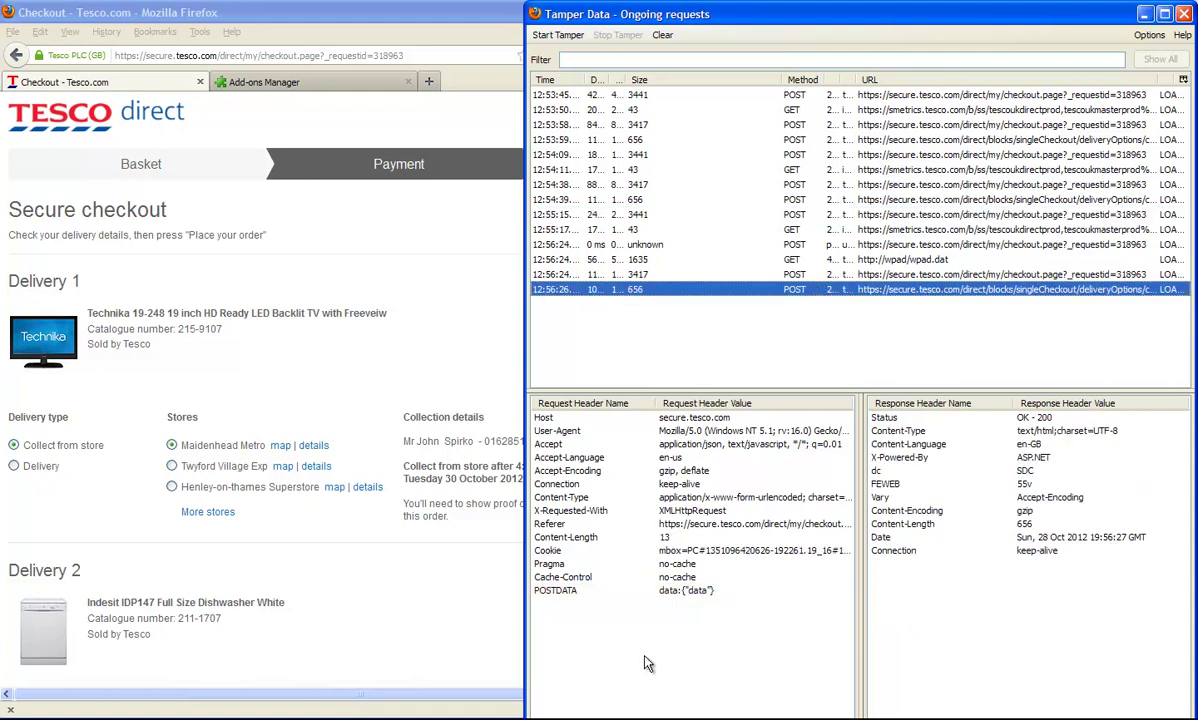
pyautogui.click(627, 276)
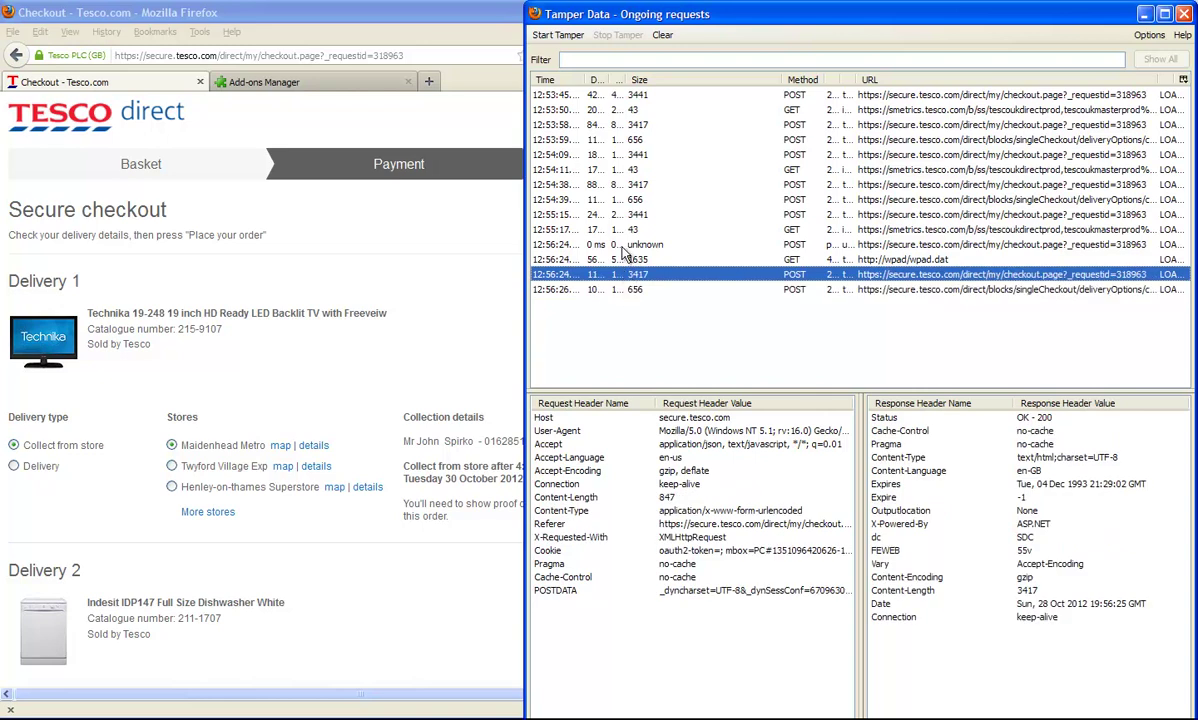
pyautogui.click(621, 246)
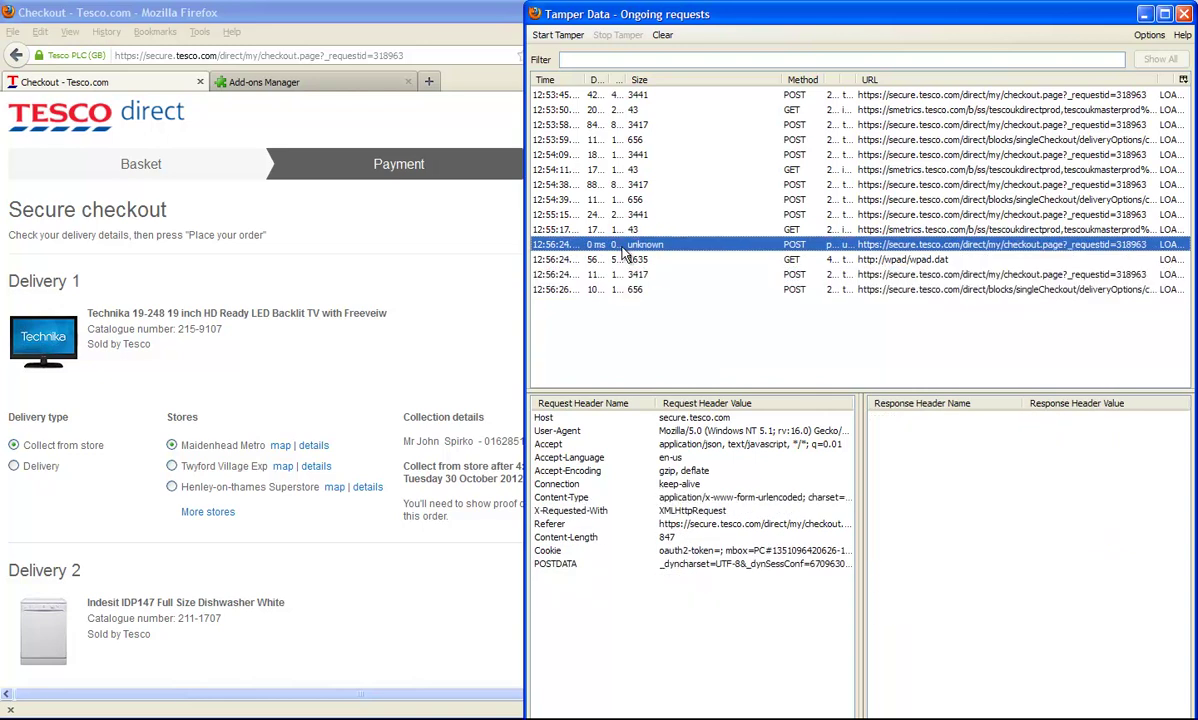